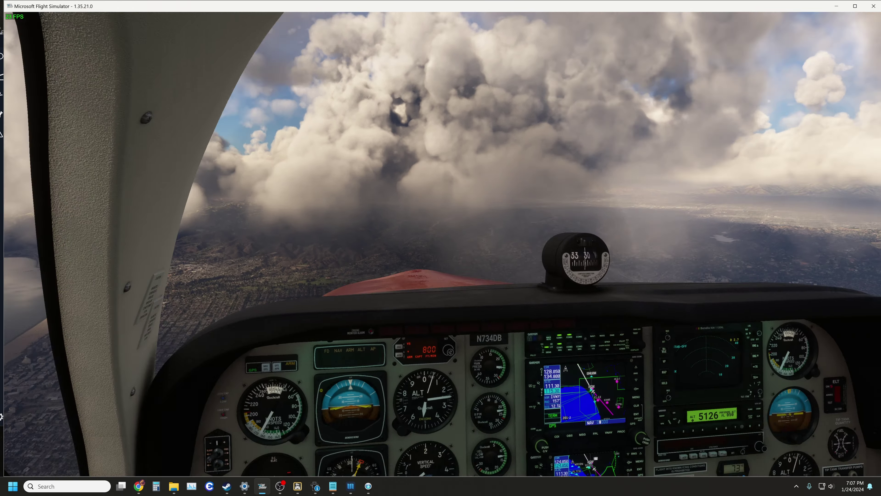
Switch to the pilot-seat cockpit view and pan right toward the right window and wing
{"action": "key", "text": "ctrl+space"}
{"action": "key", "text": "Right"}
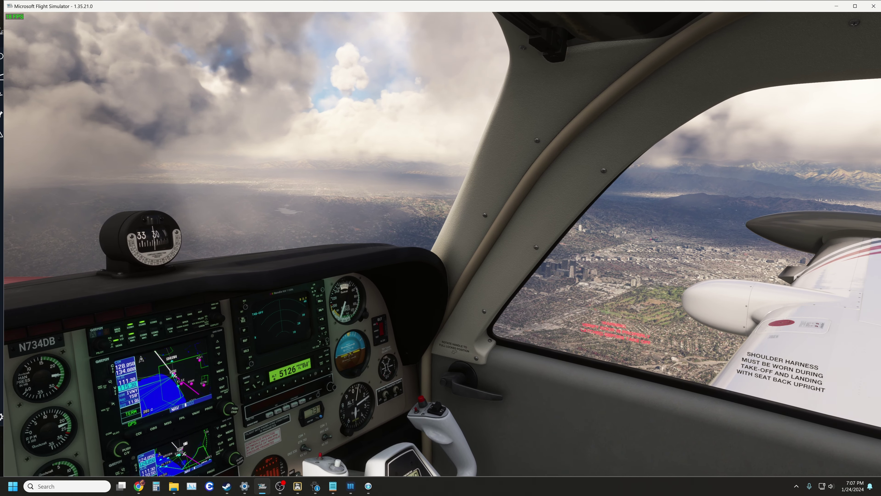
Reset the camera to the default pilot-seat view showing the left window post and full panel
{"action": "key", "text": "ctrl+space"}
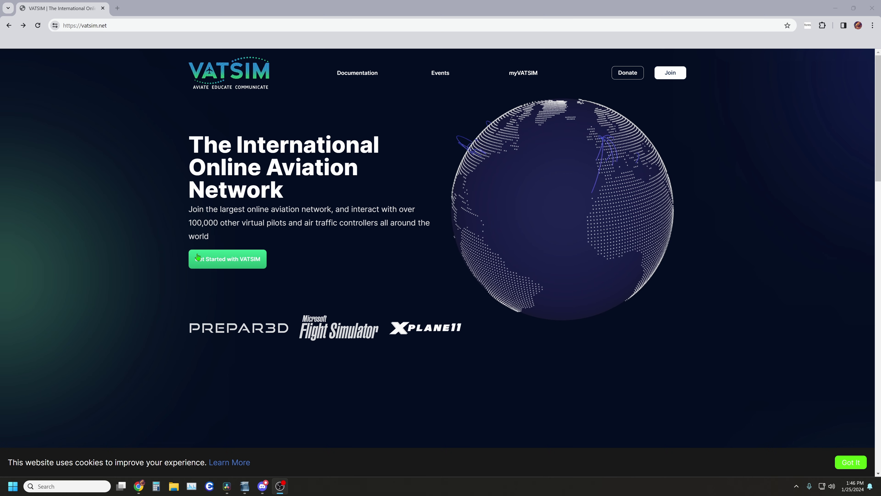
Start VATSIM sign-up via 'Get Started with VATSIM' and scroll through the registration form
{"action": "left_click", "coordinate": [212, 264]}
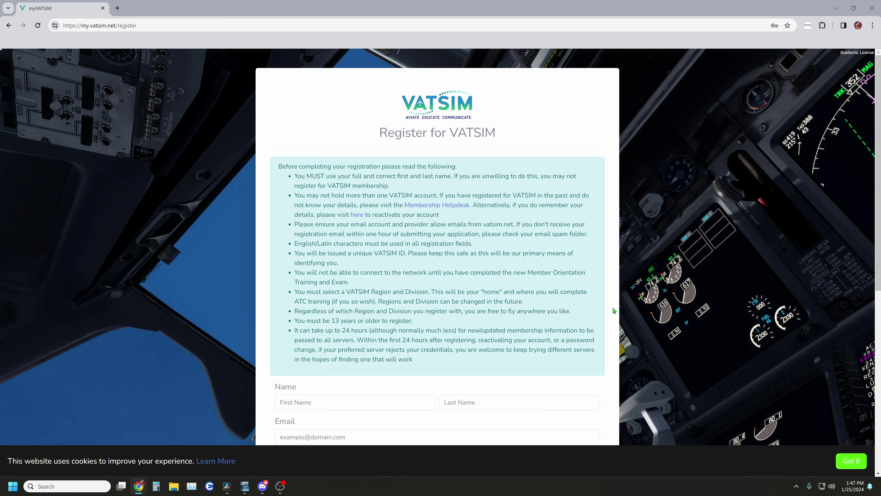
{"action": "scroll", "coordinate": [614, 310], "scroll_direction": "down", "scroll_amount": 4}
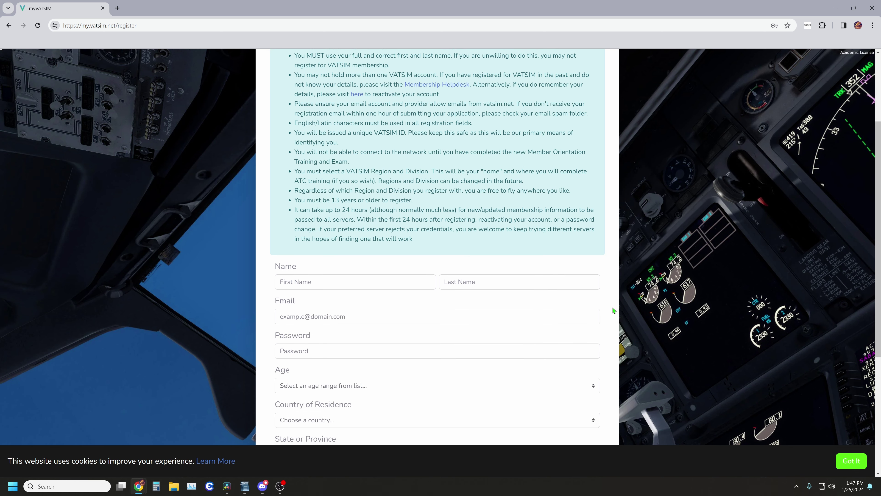
{"action": "scroll", "coordinate": [613, 310], "scroll_direction": "down", "scroll_amount": 2}
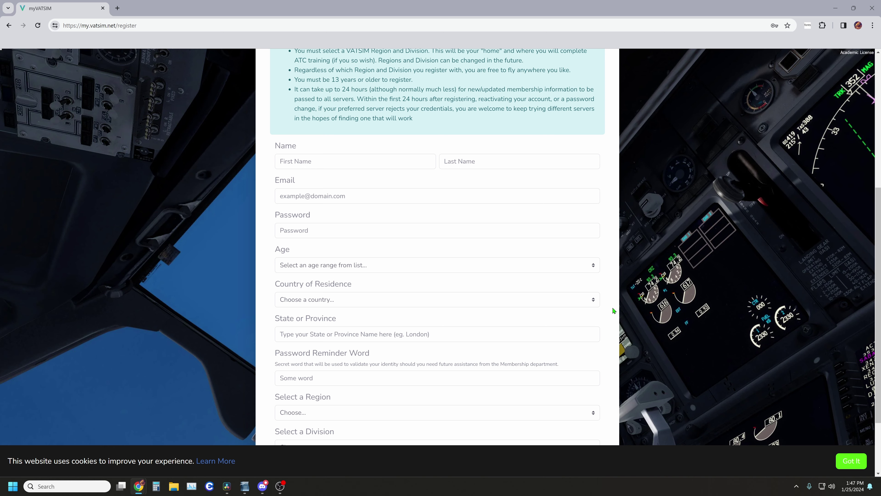
{"action": "scroll", "coordinate": [613, 310], "scroll_direction": "down", "scroll_amount": 2}
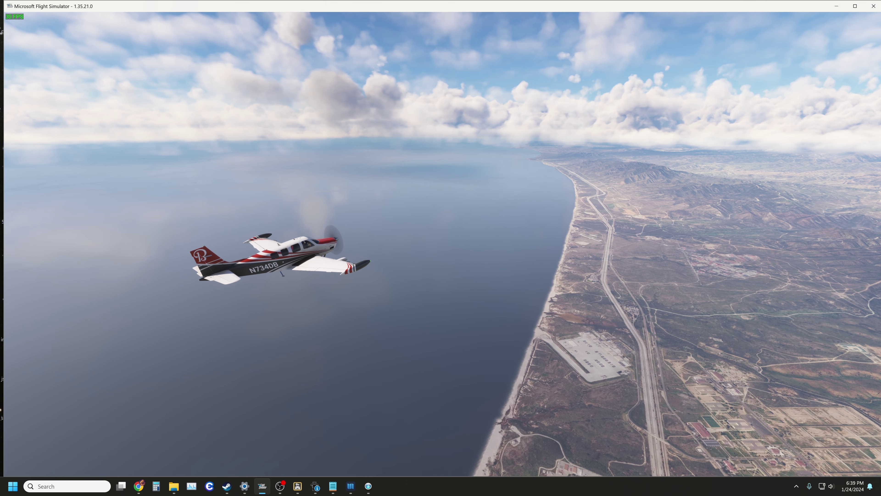
{"action": "key", "text": "alt+Tab"}
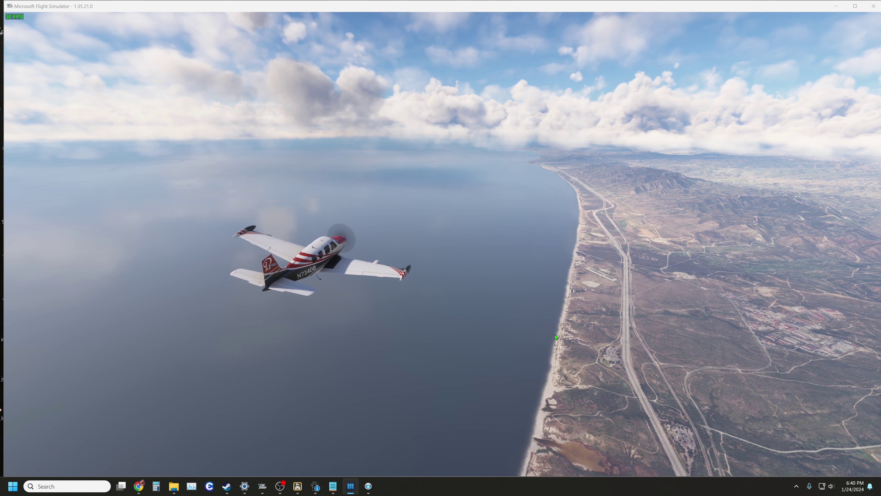
{"action": "left_click", "coordinate": [558, 338]}
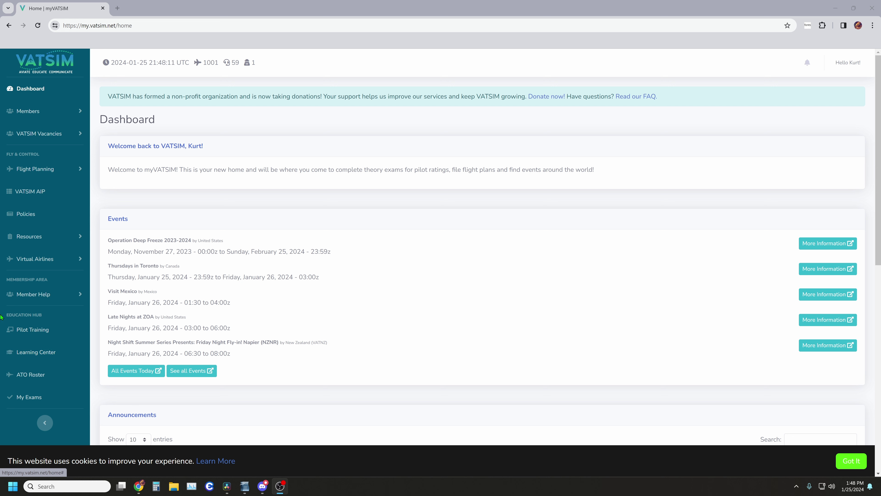
Open Pilot Training and browse the PPL and IR ratings and the training documents table
{"action": "left_click", "coordinate": [36, 332]}
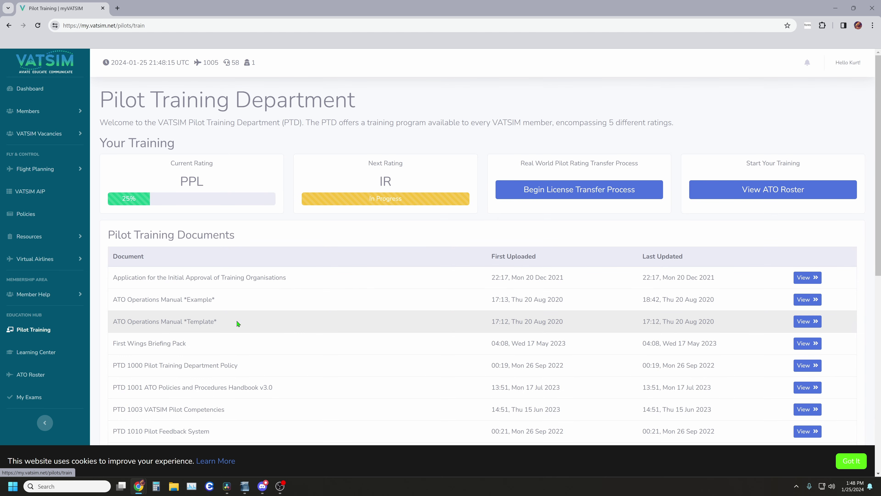
{"action": "scroll", "coordinate": [390, 385], "scroll_direction": "down", "scroll_amount": 5}
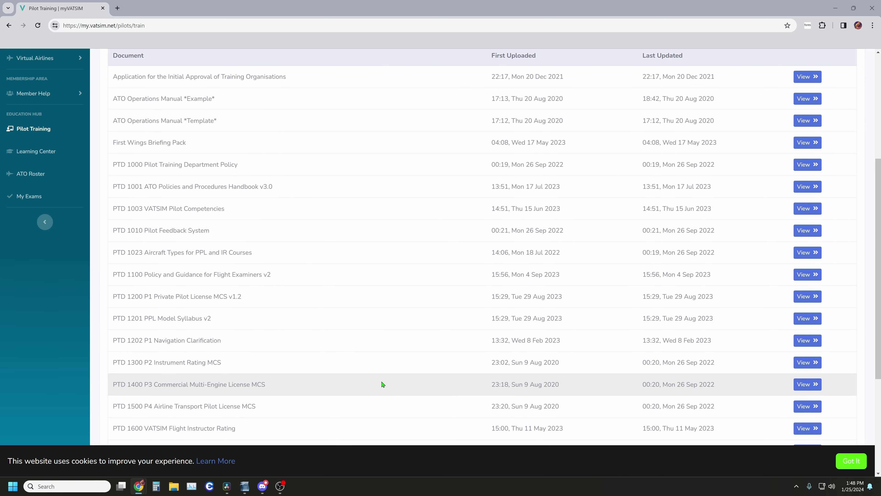
{"action": "scroll", "coordinate": [383, 384], "scroll_direction": "down", "scroll_amount": 5}
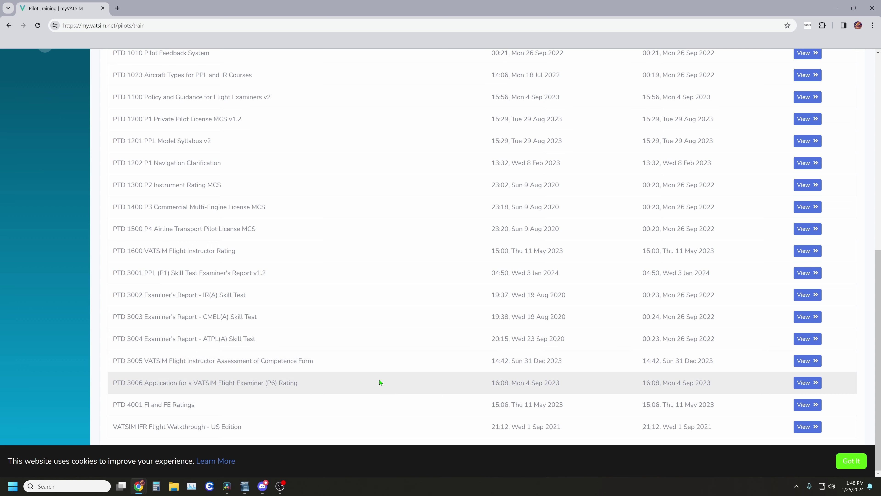
{"action": "scroll", "coordinate": [380, 382], "scroll_direction": "up", "scroll_amount": 7}
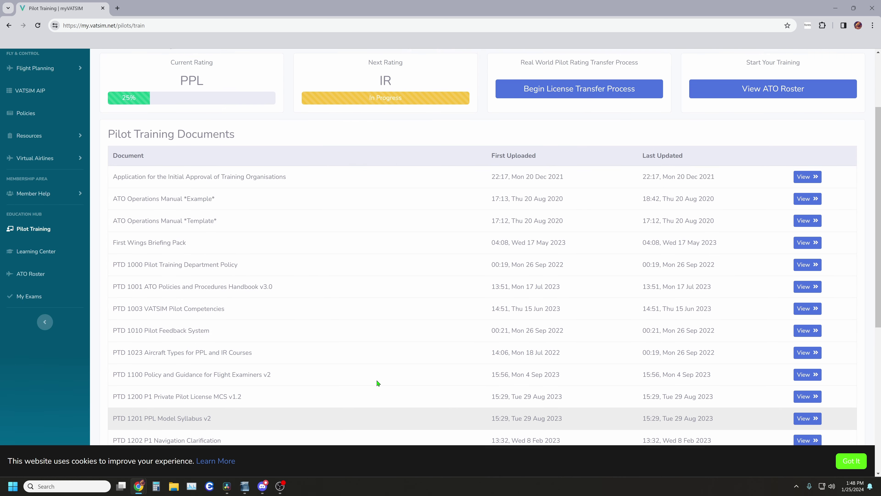
{"action": "scroll", "coordinate": [377, 383], "scroll_direction": "up", "scroll_amount": 1}
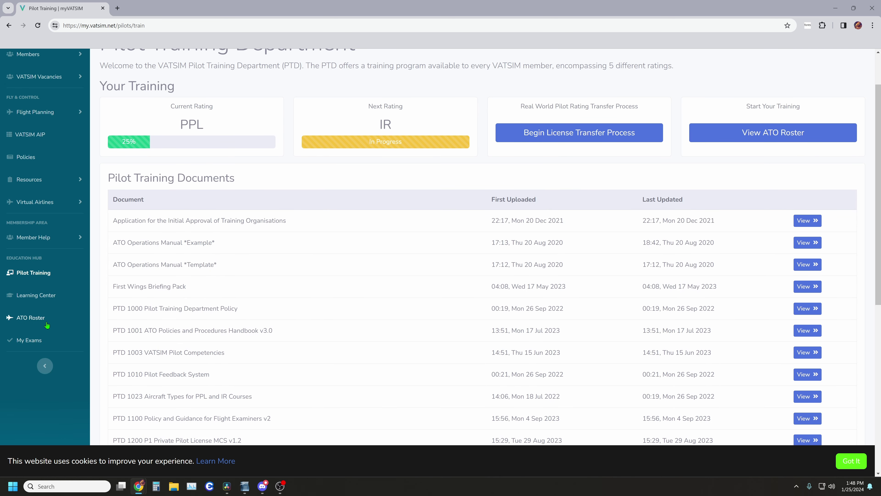
Open the Learning Center and expand the VATSIM Basics topic list
{"action": "left_click", "coordinate": [32, 295]}
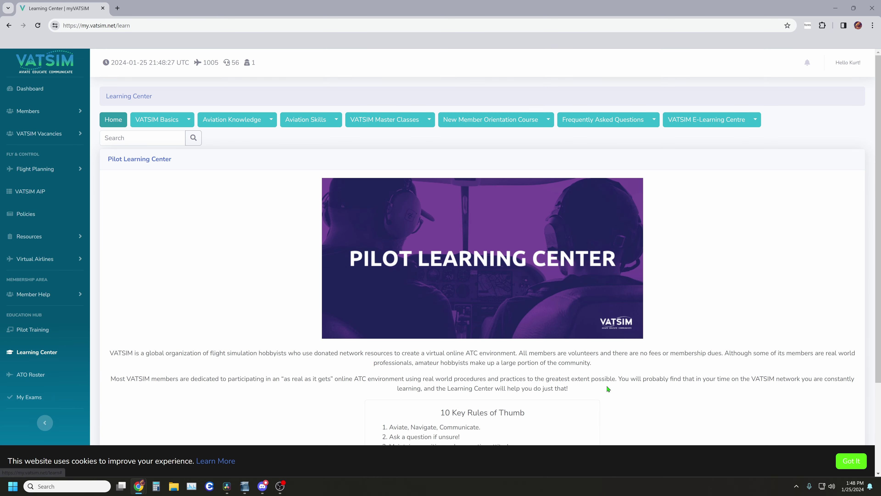
{"action": "scroll", "coordinate": [608, 389], "scroll_direction": "down", "scroll_amount": 3}
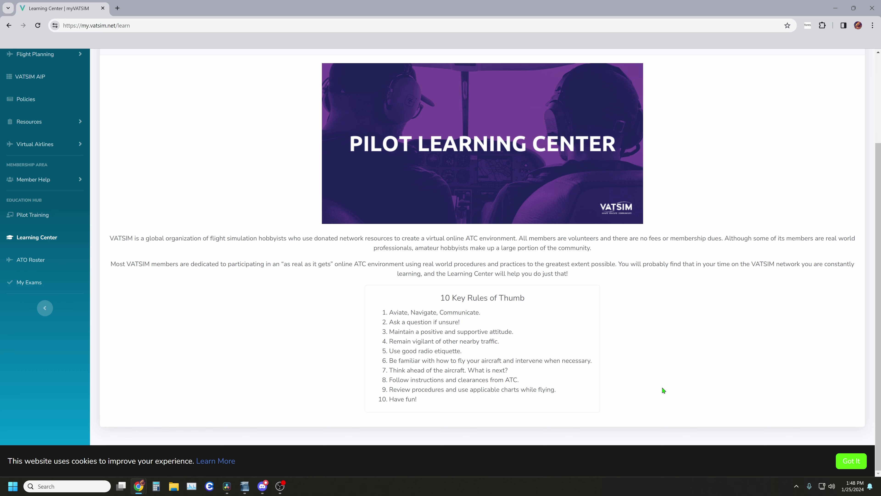
{"action": "scroll", "coordinate": [747, 396], "scroll_direction": "up", "scroll_amount": 3}
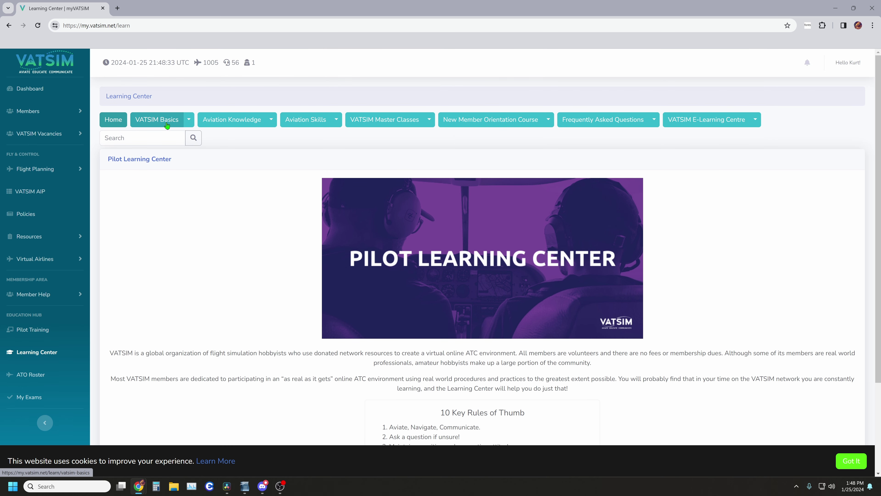
{"action": "left_click", "coordinate": [190, 120]}
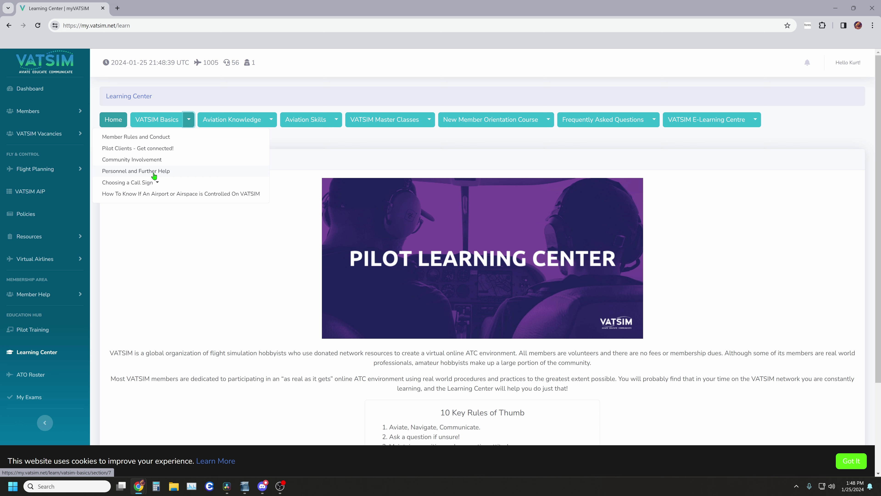
Open the Aviation Knowledge section and expand its topics, such as Airspace Classes and Navigation
{"action": "mouse_move", "coordinate": [147, 188]}
{"action": "left_click", "coordinate": [229, 125]}
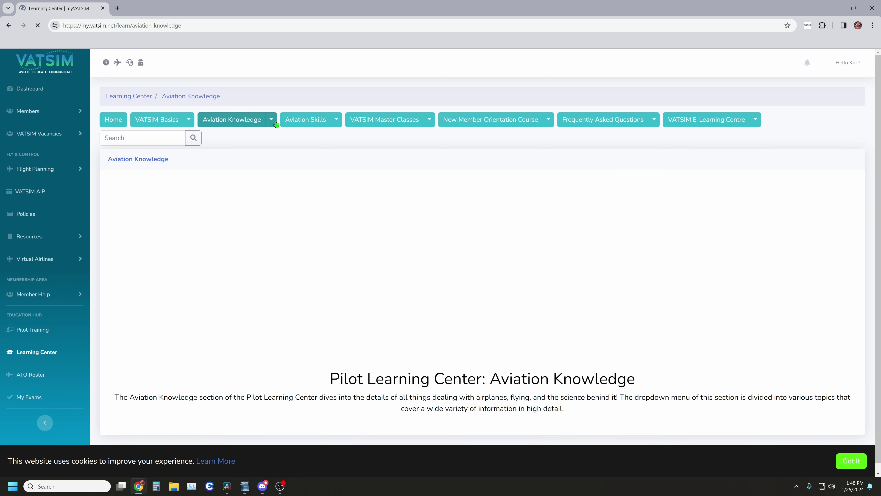
{"action": "left_click", "coordinate": [272, 121]}
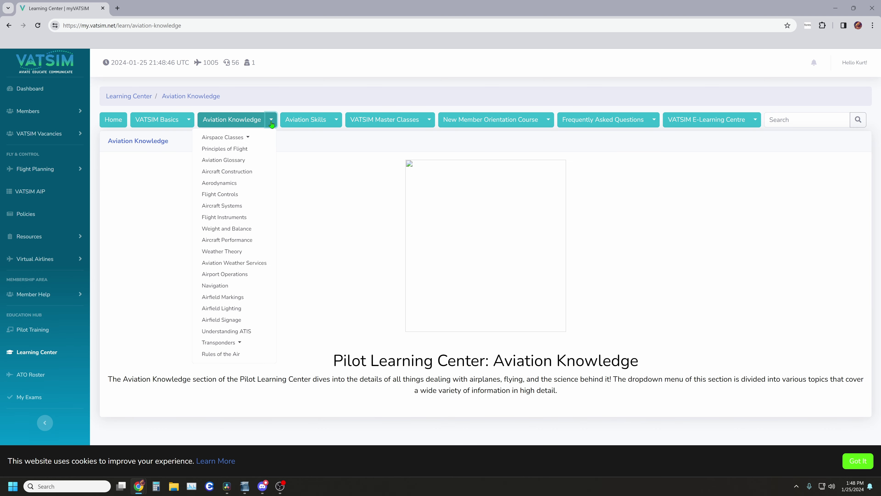
{"action": "mouse_move", "coordinate": [229, 141]}
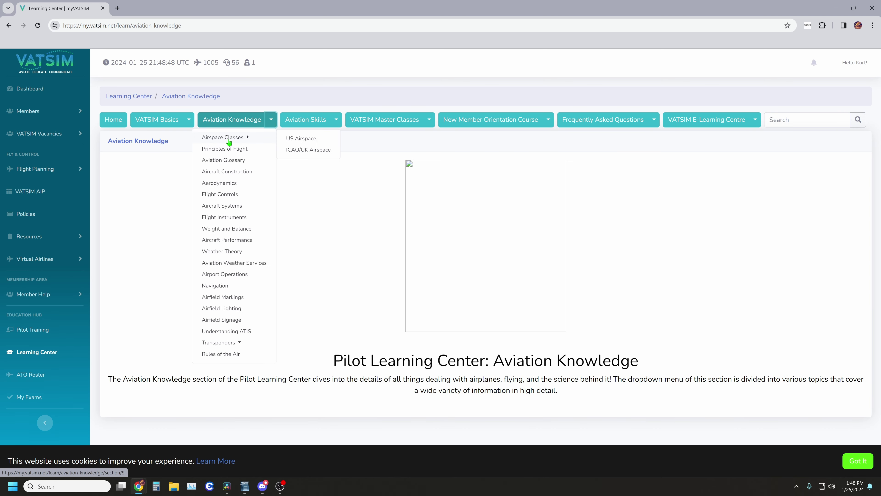
Open the US Airspace lesson and read through the airspace classes
{"action": "left_click", "coordinate": [320, 141]}
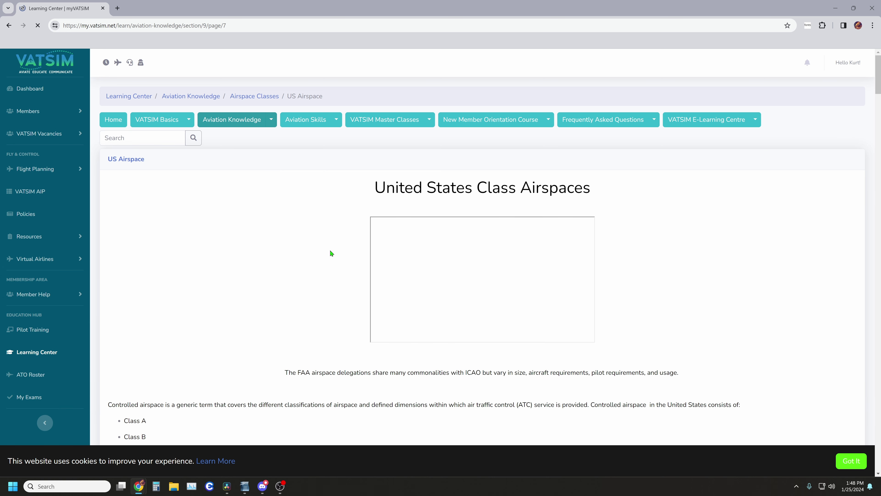
{"action": "scroll", "coordinate": [676, 339], "scroll_direction": "down", "scroll_amount": 4}
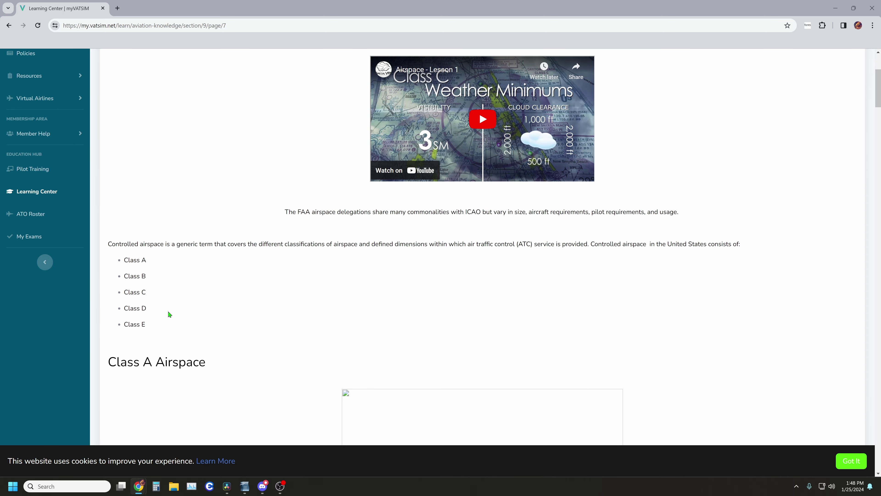
{"action": "scroll", "coordinate": [173, 316], "scroll_direction": "down", "scroll_amount": 3}
{"action": "scroll", "coordinate": [185, 315], "scroll_direction": "up", "scroll_amount": 4}
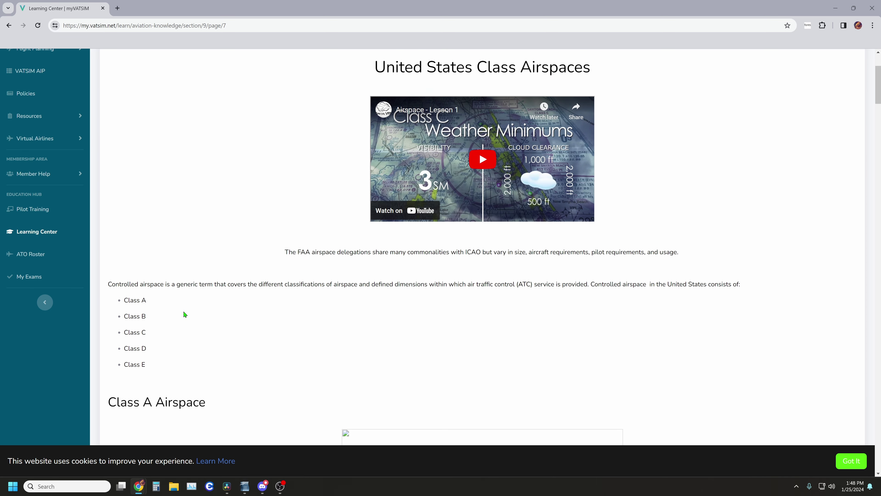
{"action": "scroll", "coordinate": [185, 314], "scroll_direction": "down", "scroll_amount": 15}
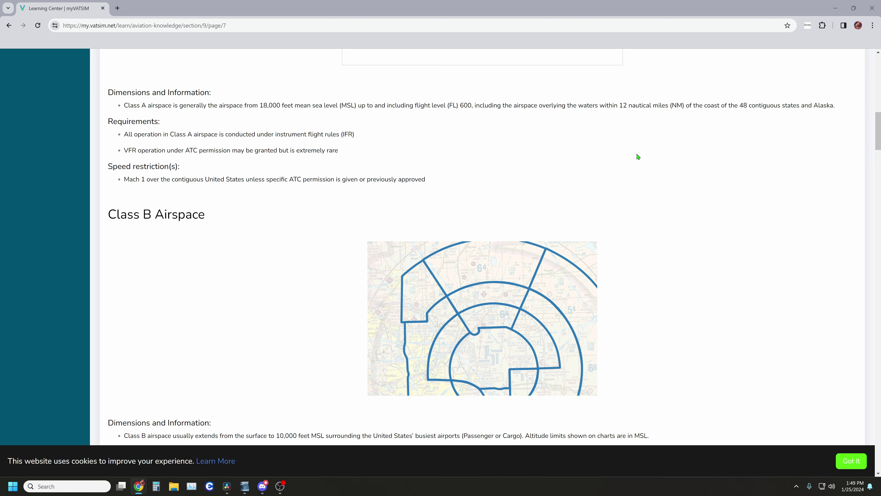
{"action": "scroll", "coordinate": [638, 156], "scroll_direction": "down", "scroll_amount": 10}
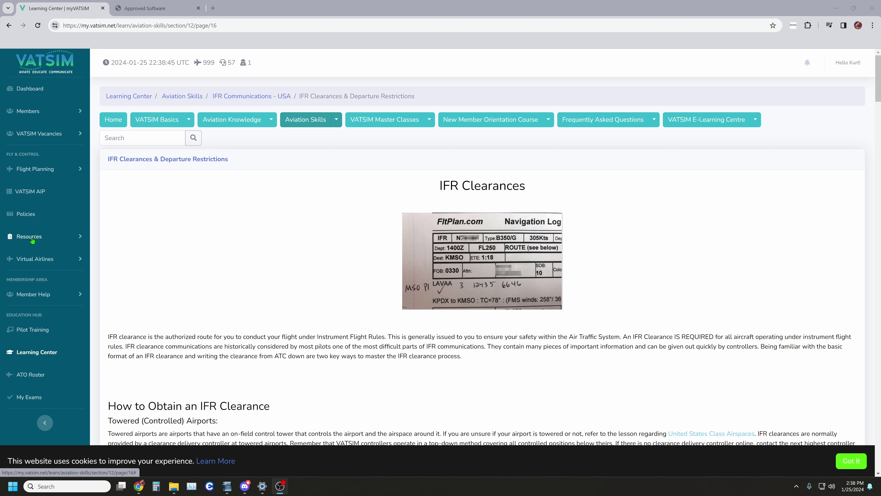
Expand Resources and open Pilot Clients to see VATSIM's approved pilot software list
{"action": "left_click", "coordinate": [31, 240]}
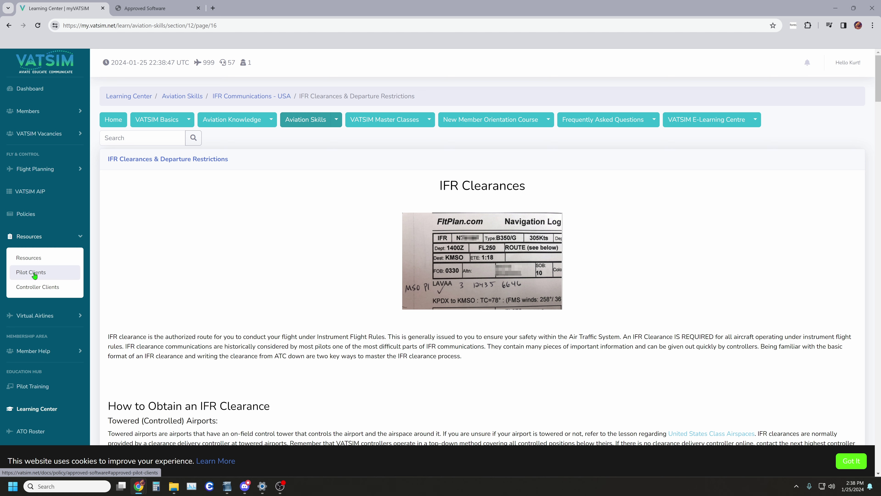
{"action": "left_click", "coordinate": [42, 277]}
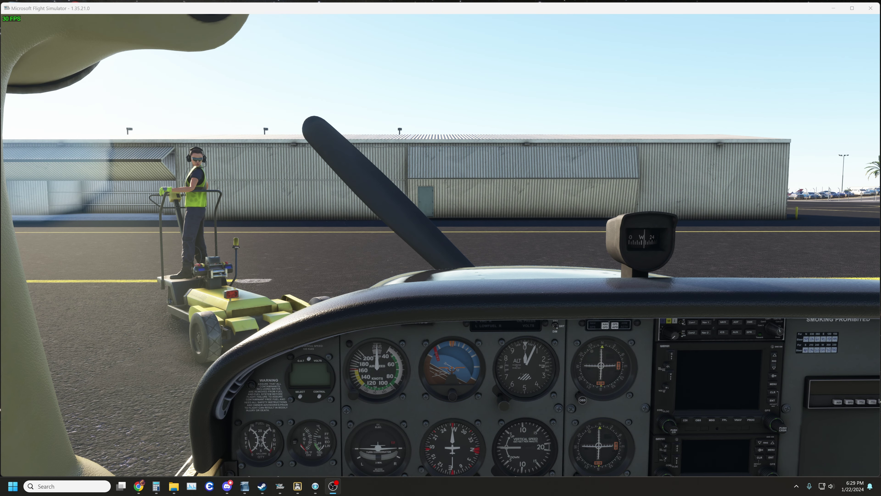
Bring vPilot forward, centre its window, and open Settings on the Audio page
{"action": "left_click", "coordinate": [315, 486]}
{"action": "left_click_drag", "start_coordinate": [726, 140], "coordinate": [534, 157]}
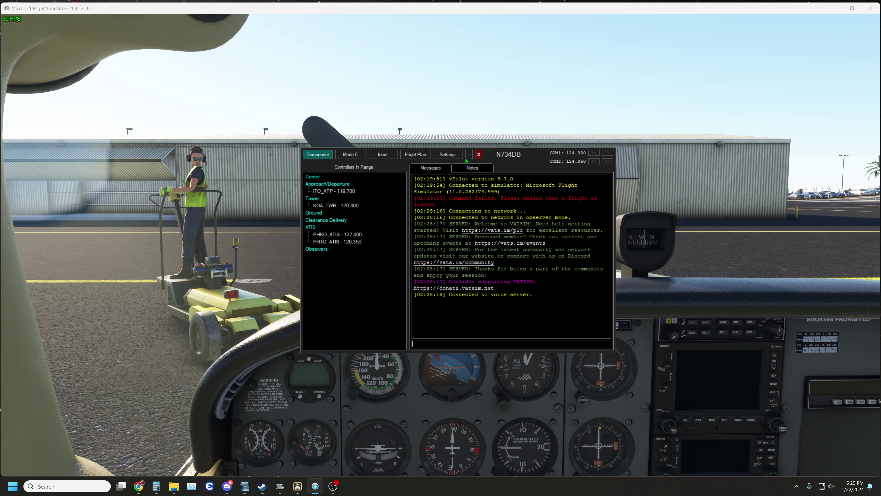
{"action": "left_click", "coordinate": [442, 156]}
{"action": "left_click", "coordinate": [367, 212]}
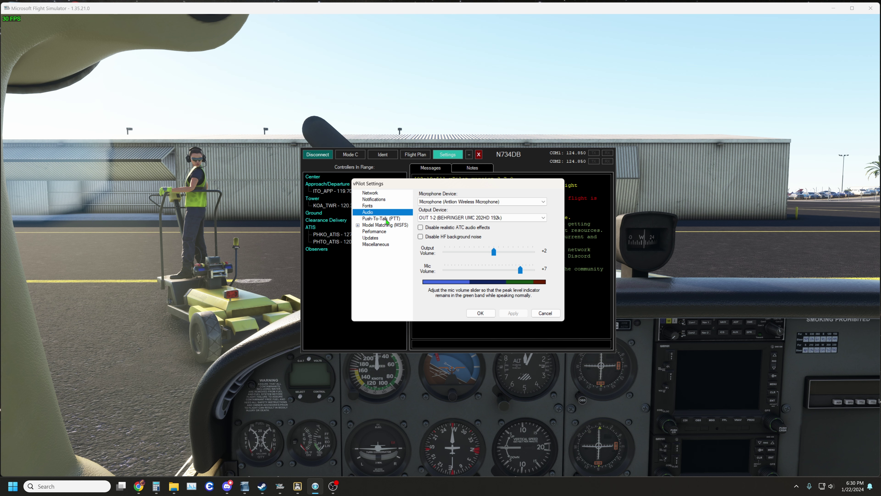
Confirm push-to-talk as Fulcrum One Yoke Button 6, then review Model Matching advanced folders and custom rules
{"action": "left_click", "coordinate": [384, 218]}
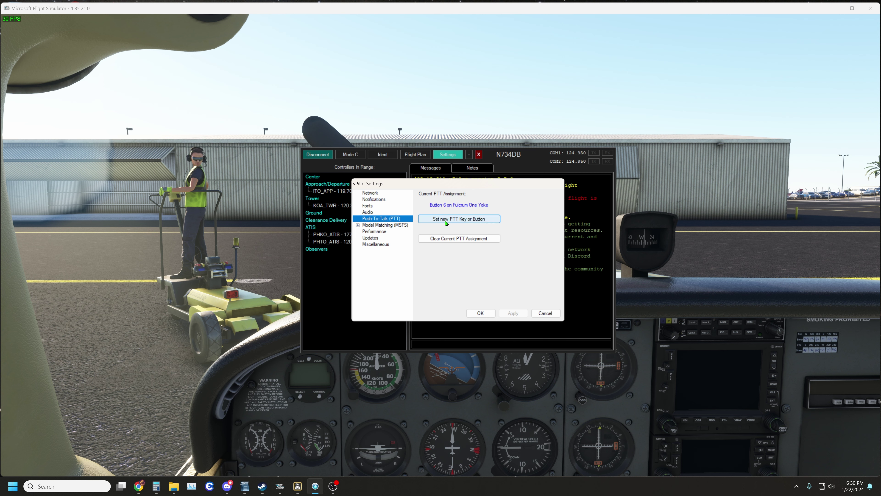
{"action": "left_click", "coordinate": [465, 219]}
{"action": "left_click", "coordinate": [370, 225]}
{"action": "double_click", "coordinate": [370, 226]}
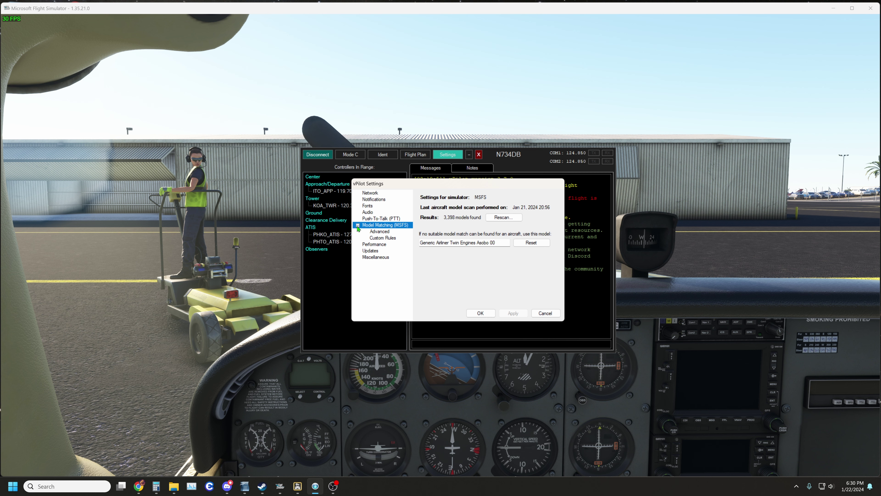
{"action": "left_click", "coordinate": [384, 233]}
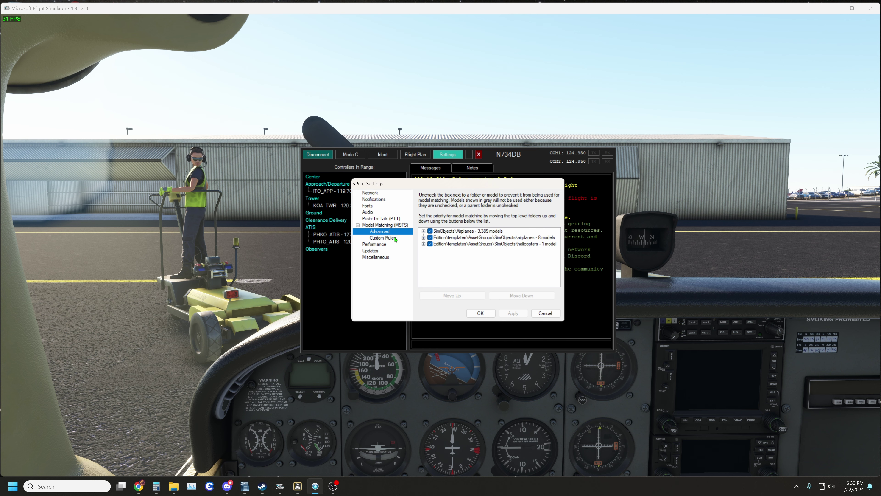
{"action": "left_click", "coordinate": [394, 240]}
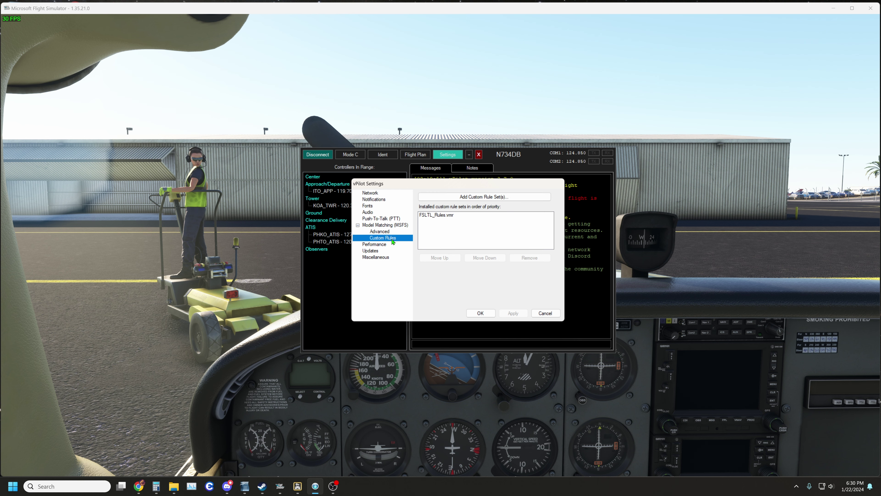
{"action": "left_click", "coordinate": [383, 232]}
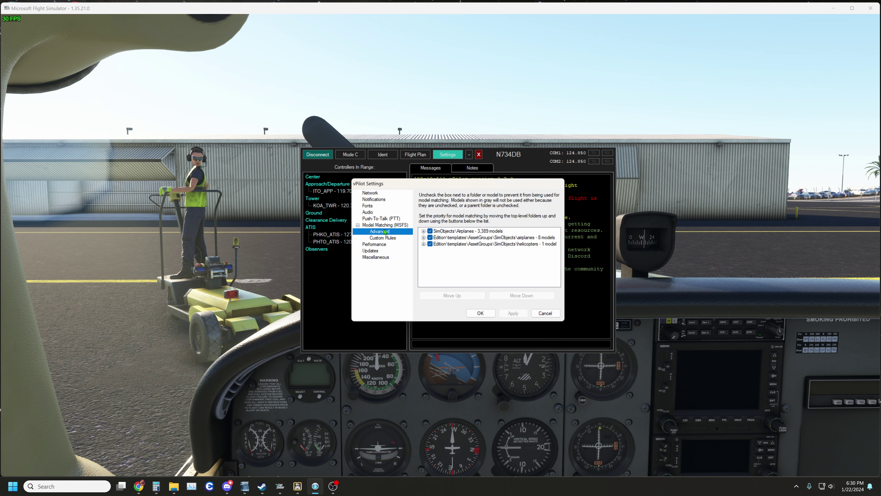
Show the AAA-Startup Shortcuts folder with its vPilot shortcut, then minimize File Explorer
{"action": "left_click", "coordinate": [177, 486]}
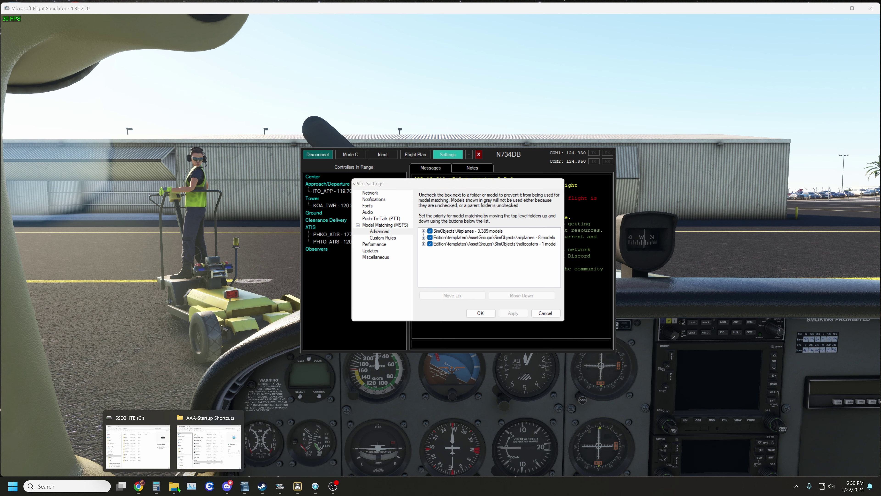
{"action": "left_click", "coordinate": [195, 442]}
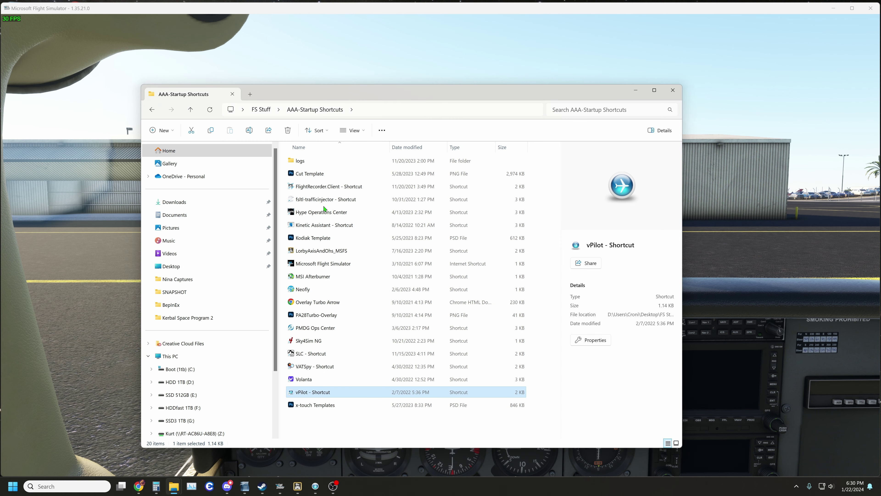
{"action": "mouse_move", "coordinate": [297, 205]}
{"action": "left_click", "coordinate": [591, 45]}
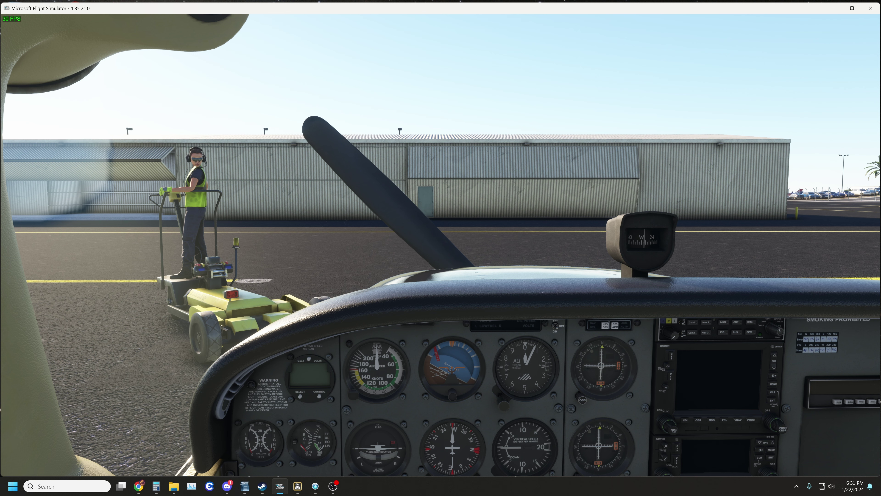
Bring the vPilot Settings window on Model Matching Advanced back in front of the cockpit
{"action": "mouse_move", "coordinate": [332, 492]}
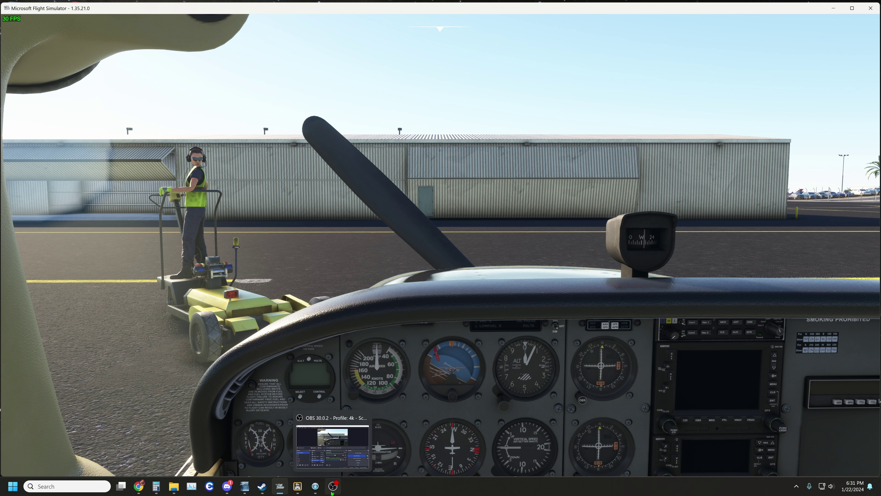
{"action": "mouse_move", "coordinate": [277, 491]}
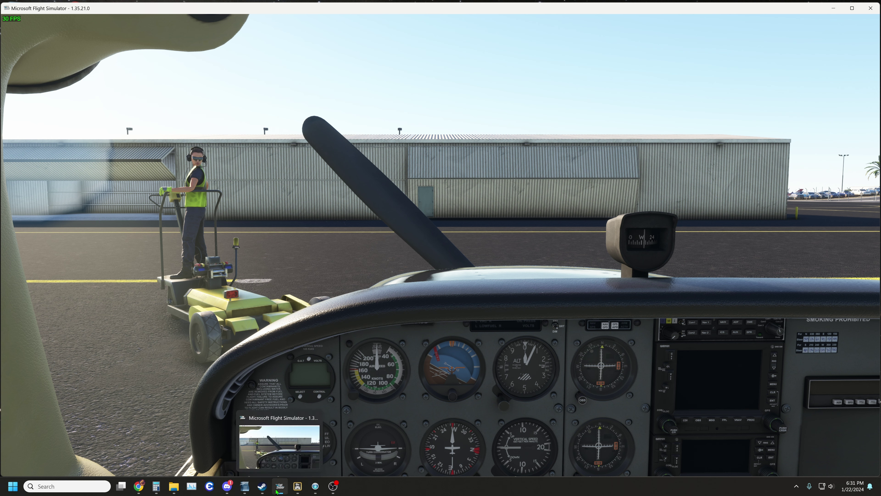
{"action": "left_click", "coordinate": [316, 492]}
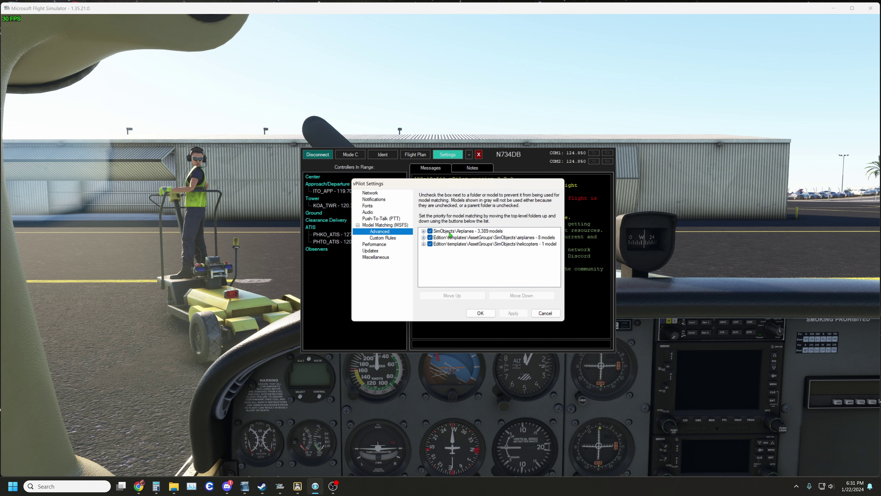
Select the SimObjects\Airplanes folder (3,389 models) in the model priority list
{"action": "left_click", "coordinate": [486, 232]}
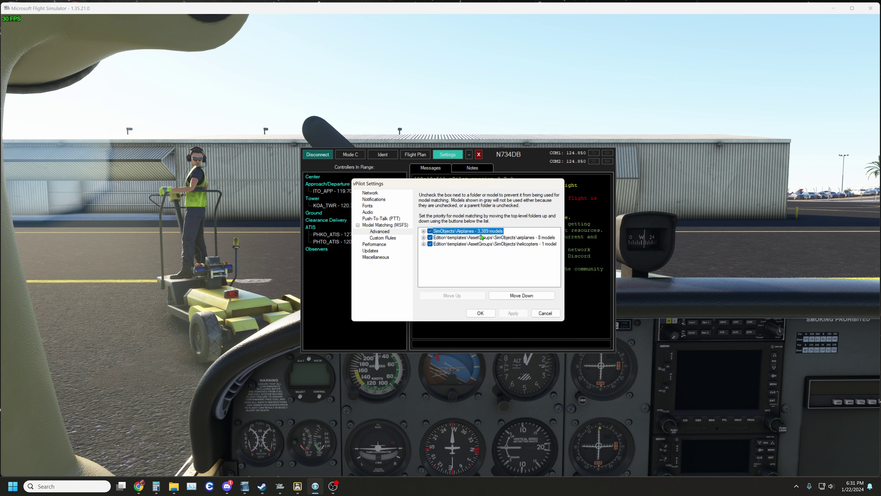